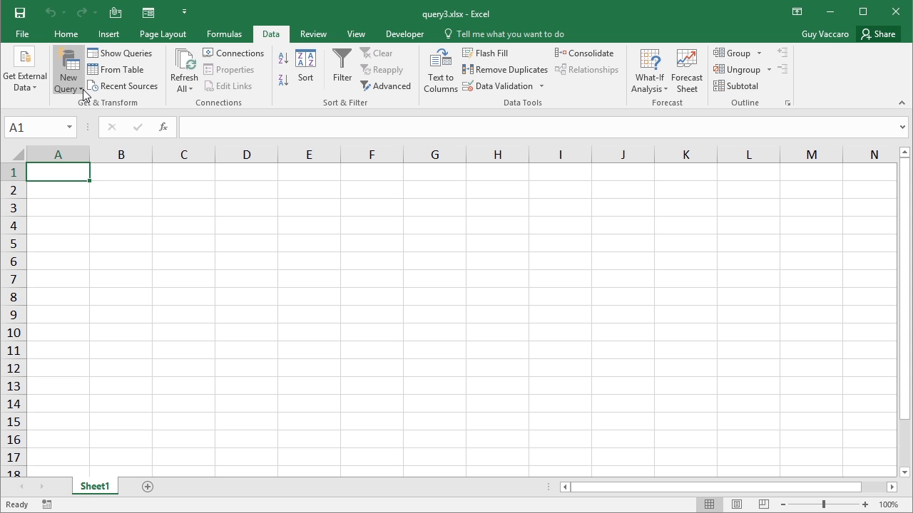
Connect to the recent source employees.accdb and open its tblemployees table for editing in the Query Editor.
left_click(137, 89)
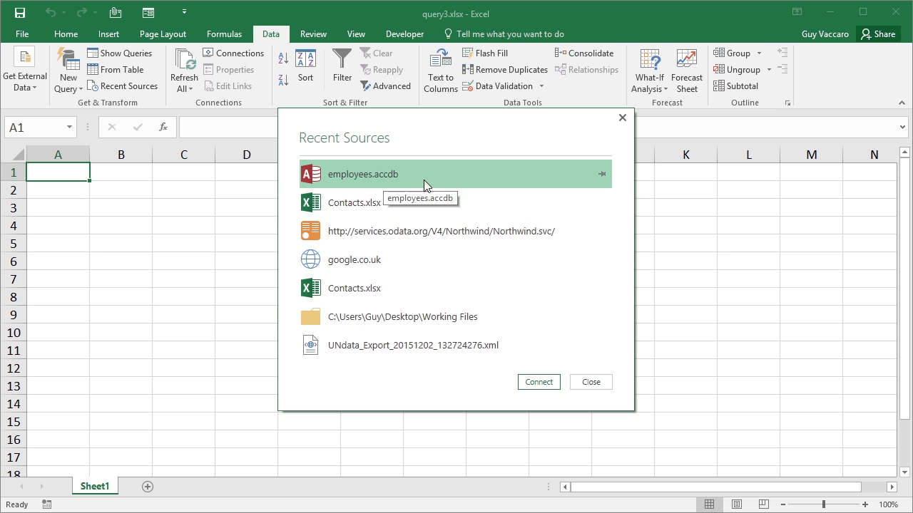
left_click(550, 382)
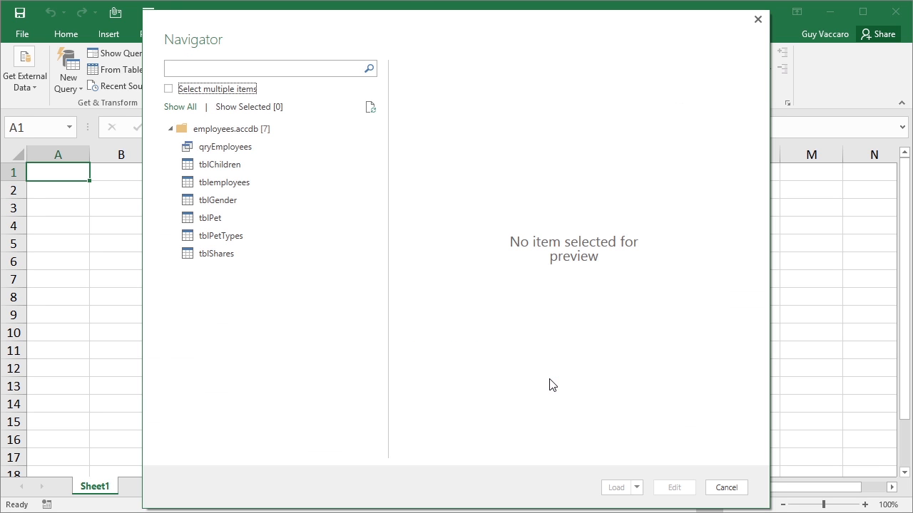
left_click(235, 186)
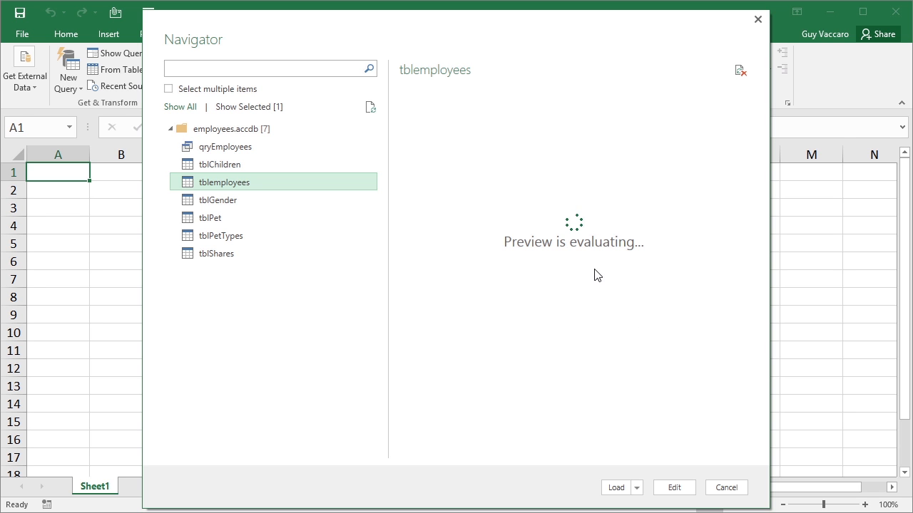
left_click(674, 488)
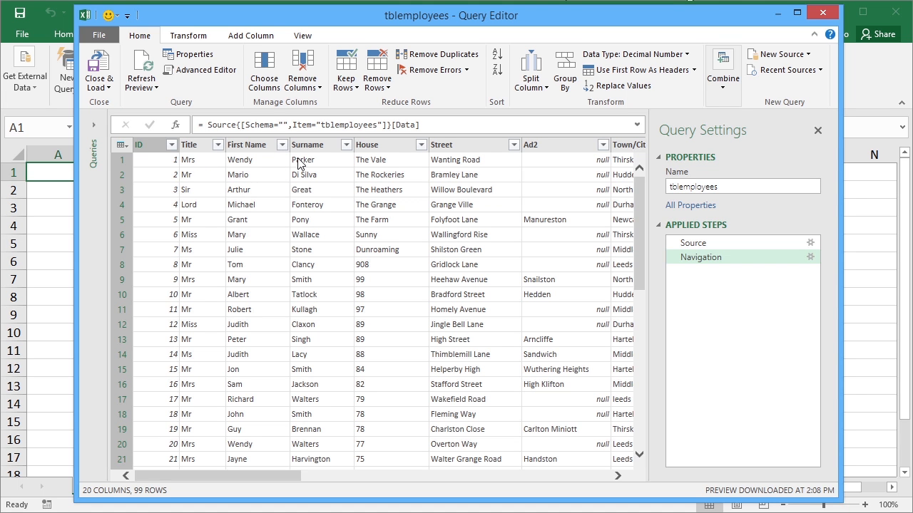
Start a new custom column in the tblemployees query and name it Salutation.
left_click(249, 35)
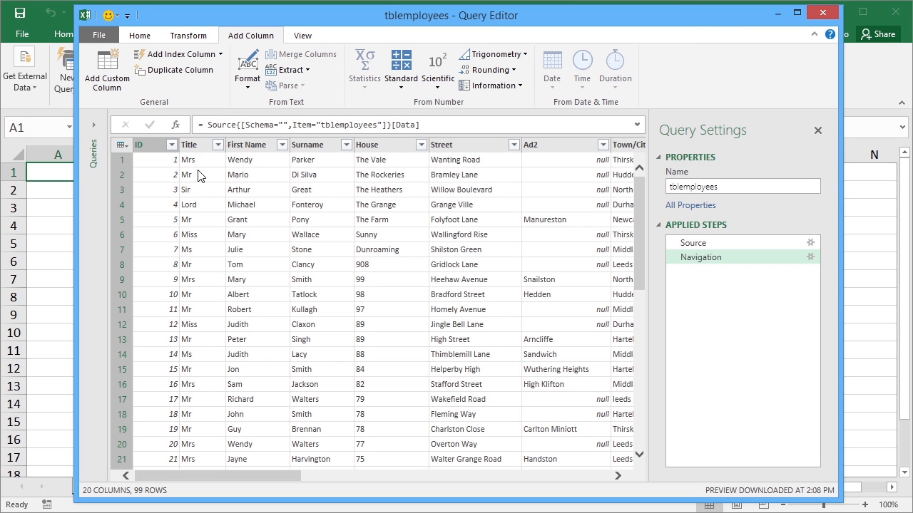
left_click(190, 144)
left_click(106, 74)
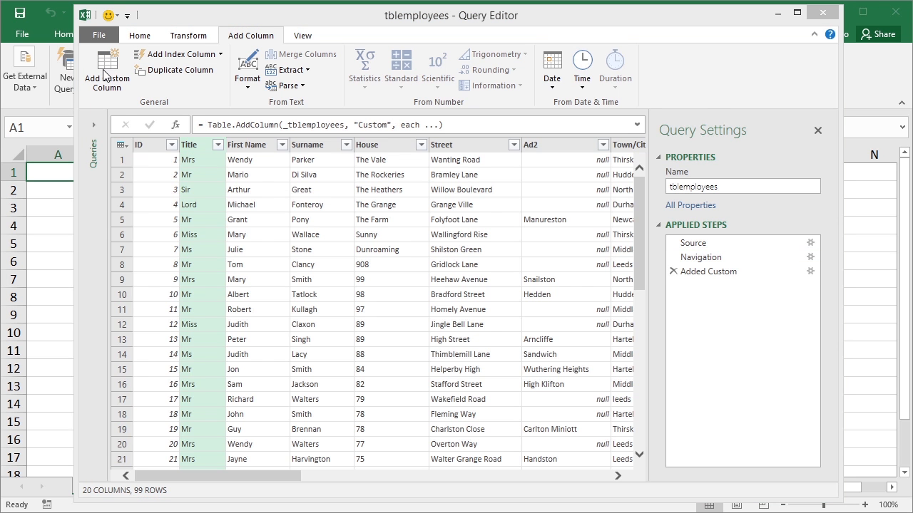
left_click(105, 75)
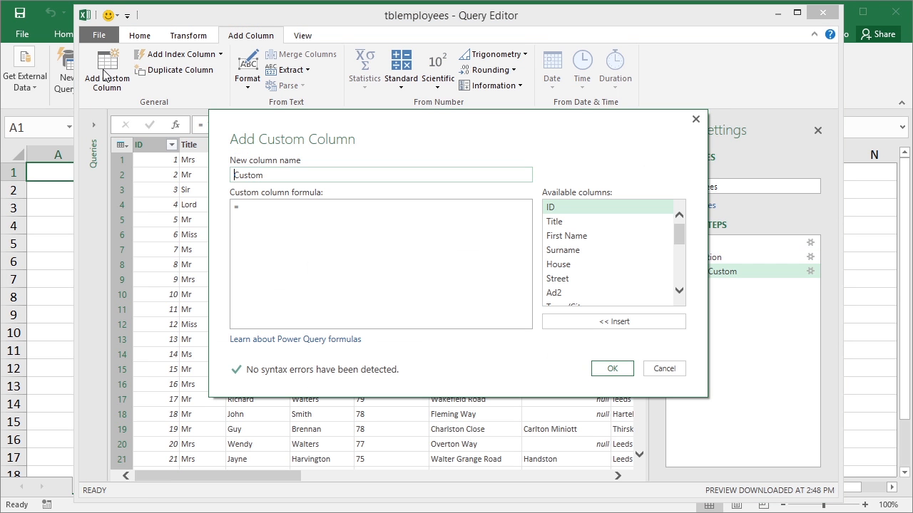
left_click_drag(271, 178, 216, 166)
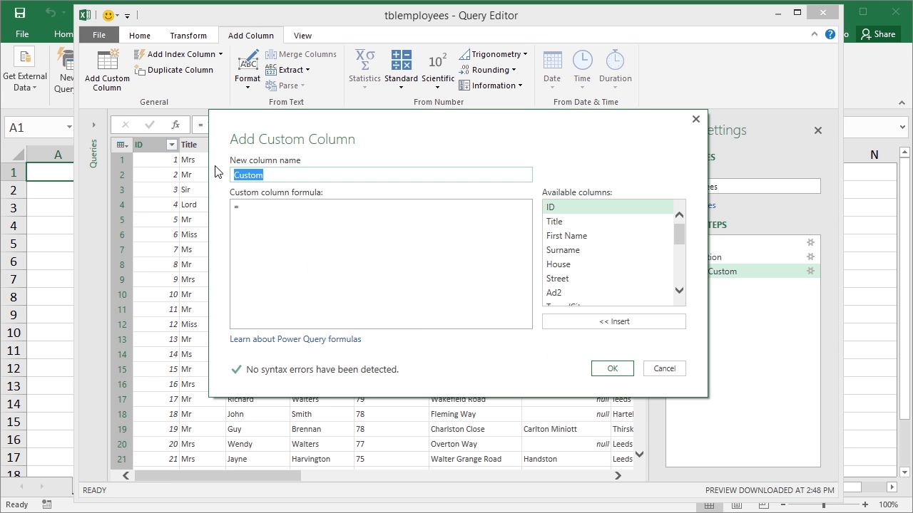
type("Salutation")
Define the Salutation column with the formula [Title] & " " &[Surname] and add it to the query.
left_click(255, 207)
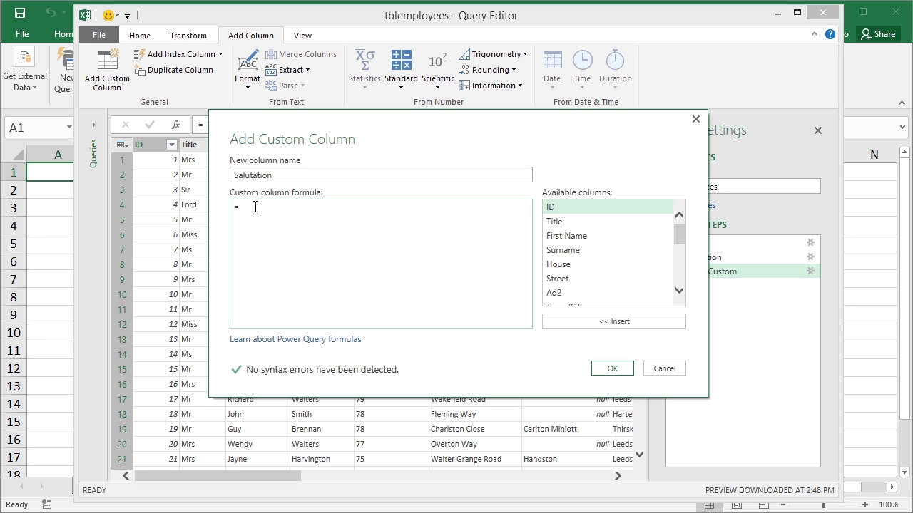
left_click(571, 221)
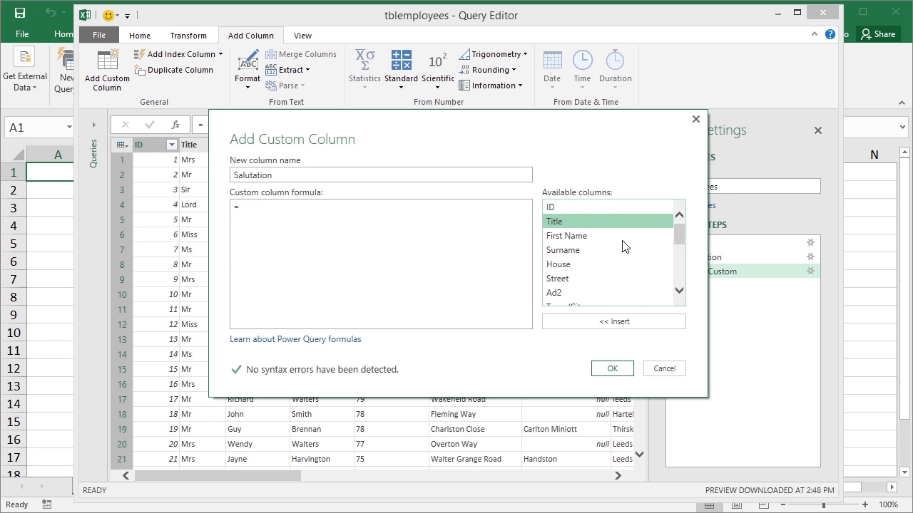
left_click(630, 323)
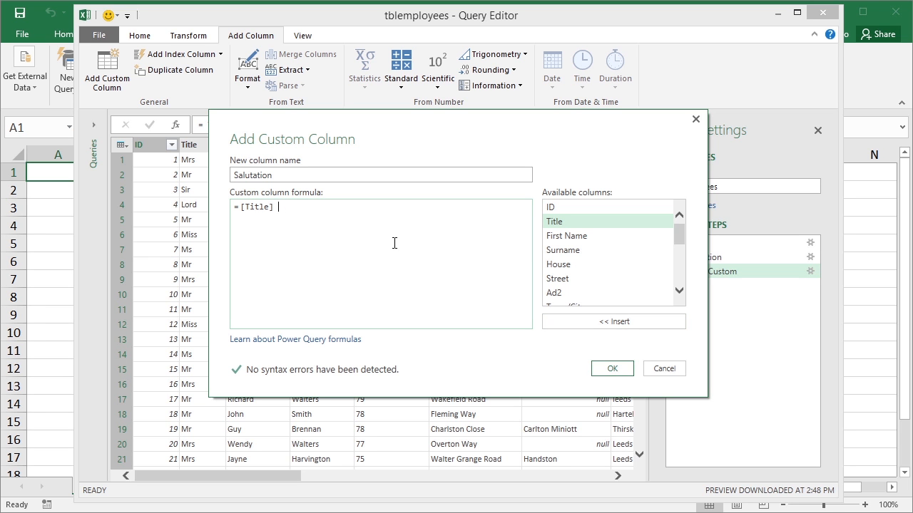
type("\" &")
key("BackSpace")
type("\"")
left_click(599, 253)
left_click(621, 323)
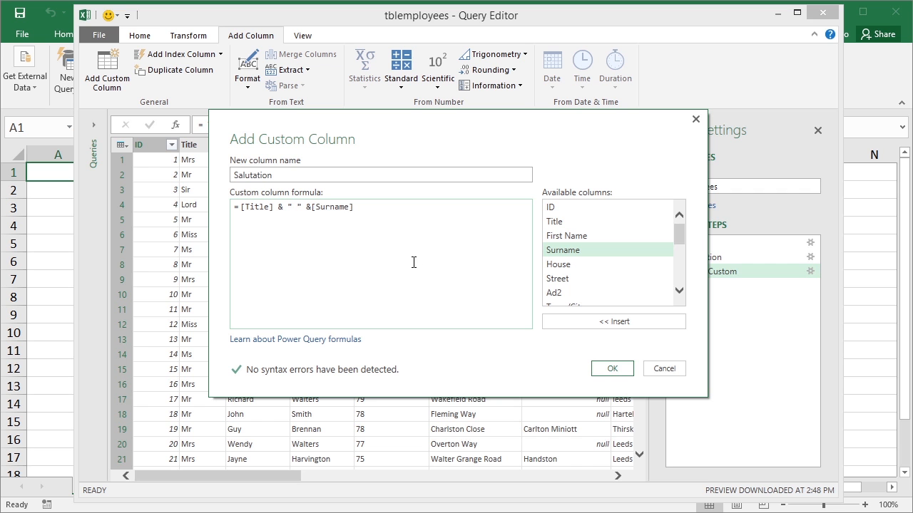
left_click(612, 370)
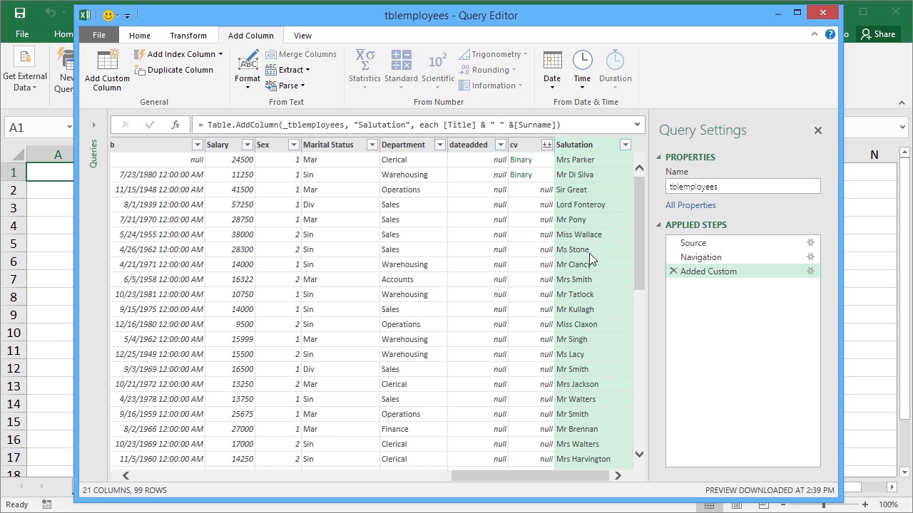
Keep only the ID, First Name, Town/City, Salary and Salutation columns in the query.
scroll(642, 451, "down", 15)
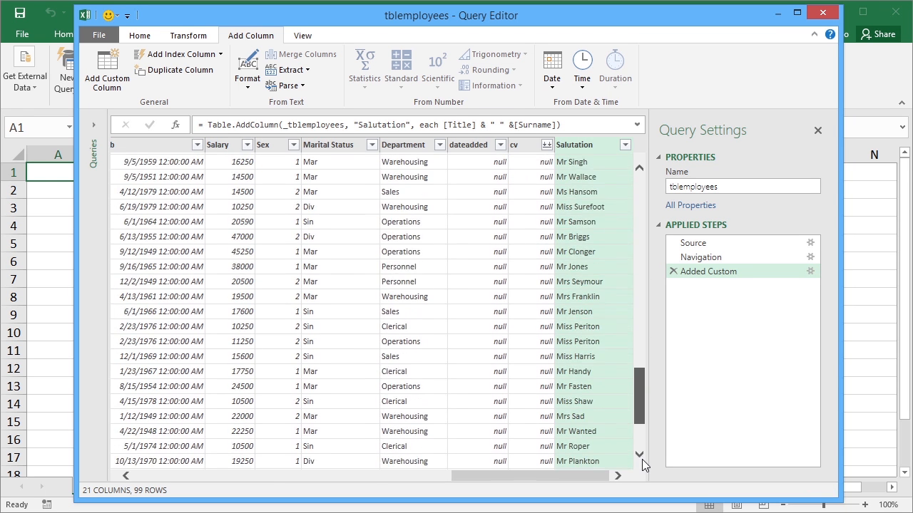
left_click_drag(640, 396, 629, 189)
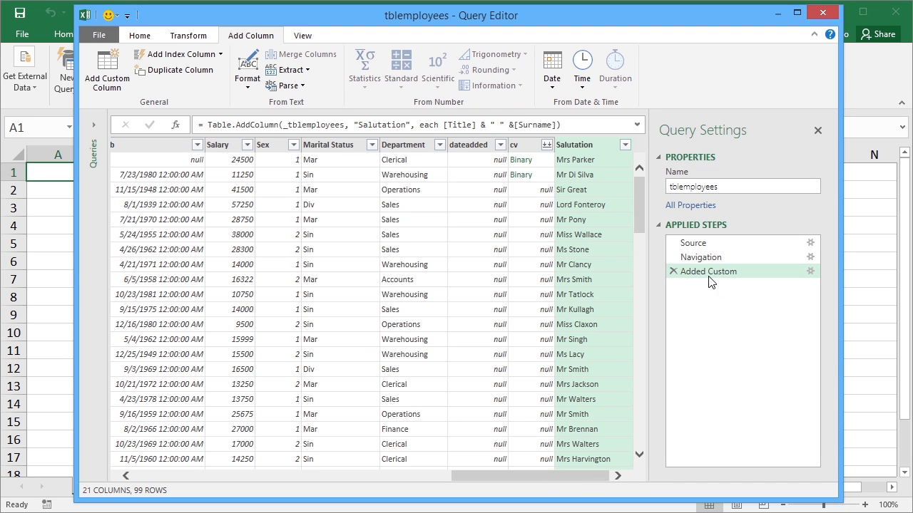
left_click(140, 35)
left_click(264, 75)
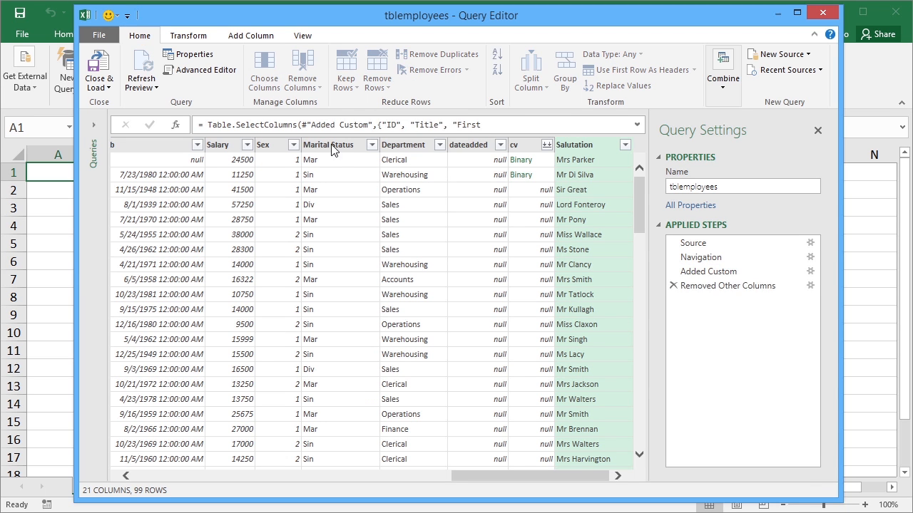
left_click(367, 137)
left_click(367, 151)
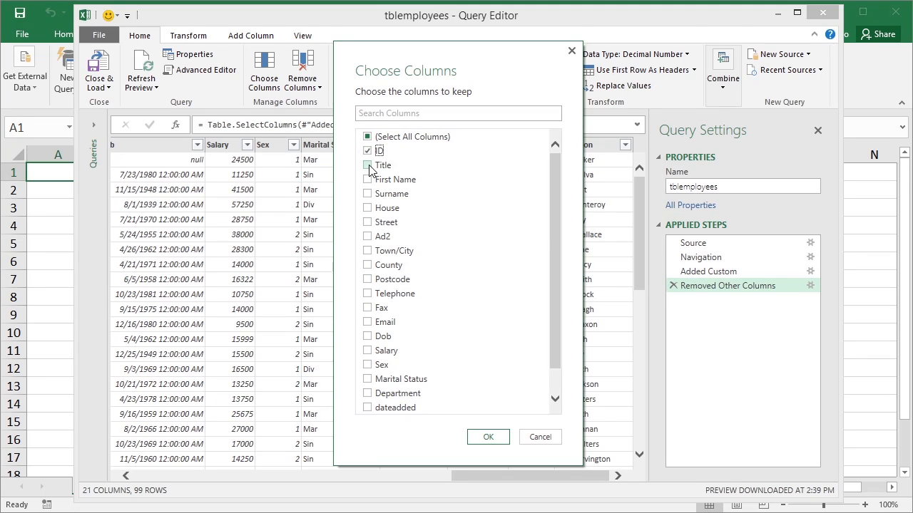
left_click(367, 180)
scroll(556, 285, "down", 1)
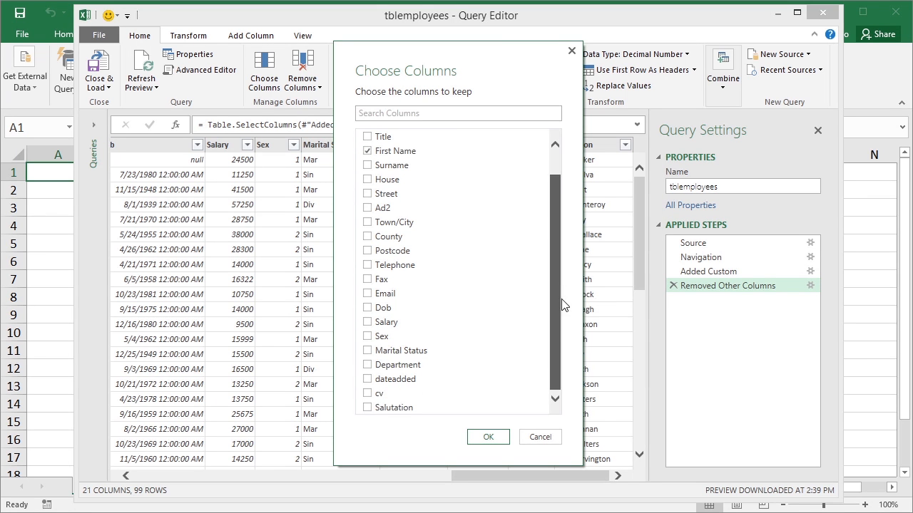
left_click(370, 407)
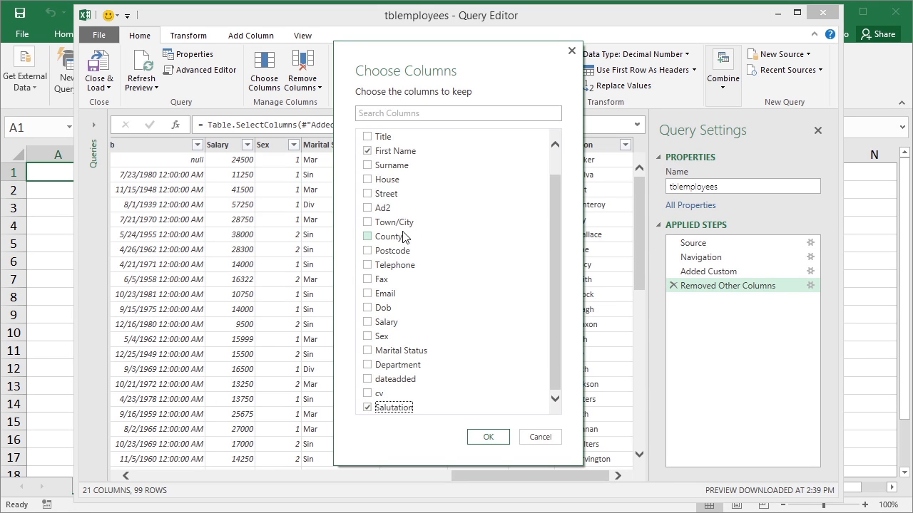
left_click(368, 322)
left_click(367, 222)
left_click(484, 435)
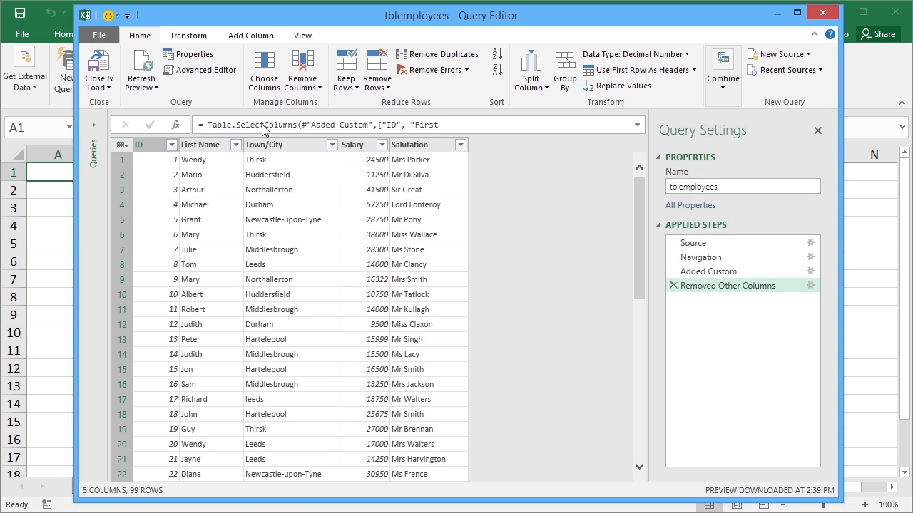
Add a custom column named Bonus with the formula [Salary]*0.2.
left_click(251, 40)
left_click(114, 71)
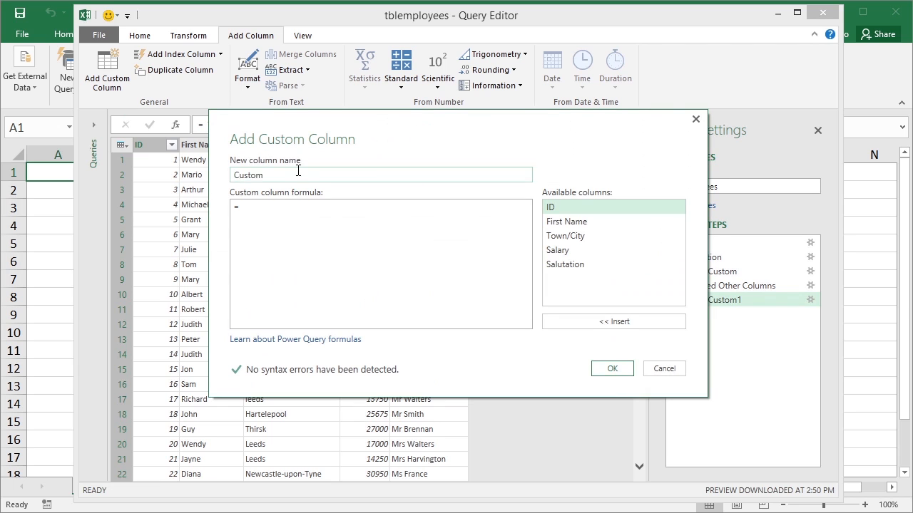
type("Bonus")
left_click(276, 208)
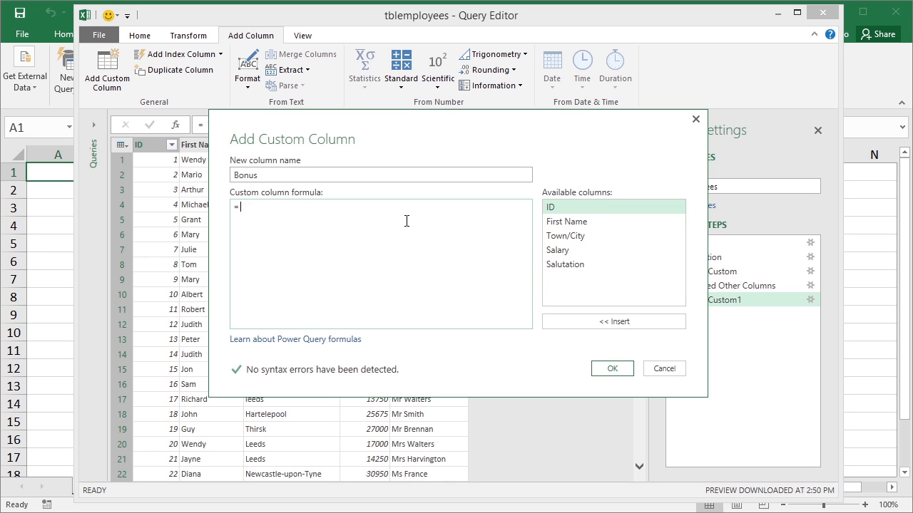
left_click(585, 250)
left_click(614, 321)
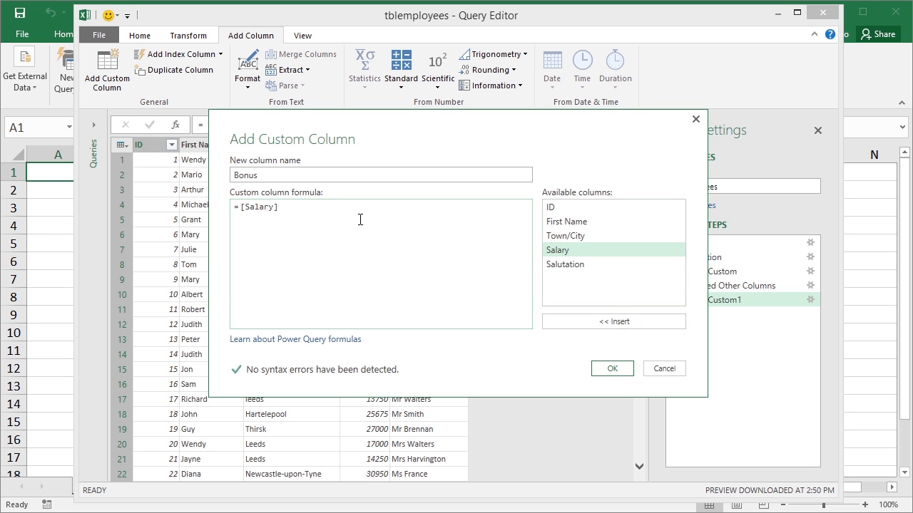
type("*0.2")
left_click(603, 368)
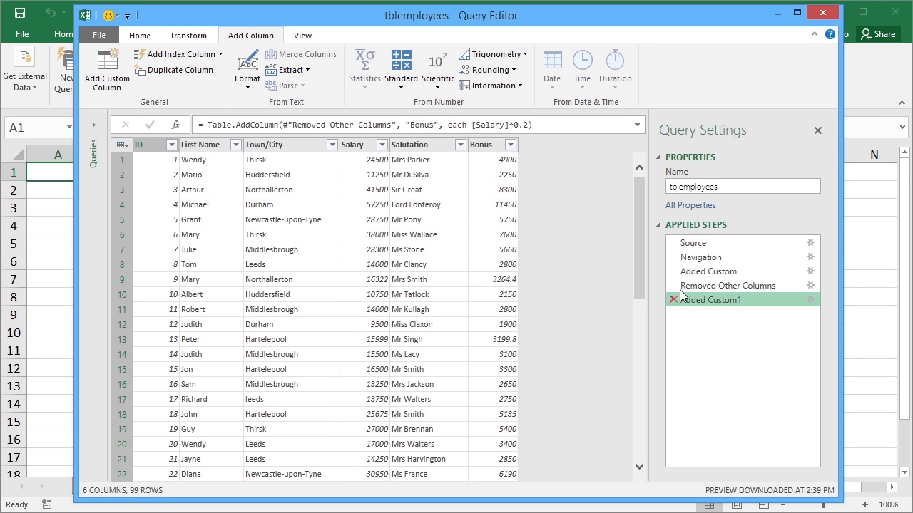
Close the Query Editor and load the tblemployees query results into the workbook.
left_click(140, 35)
left_click(91, 86)
left_click(110, 102)
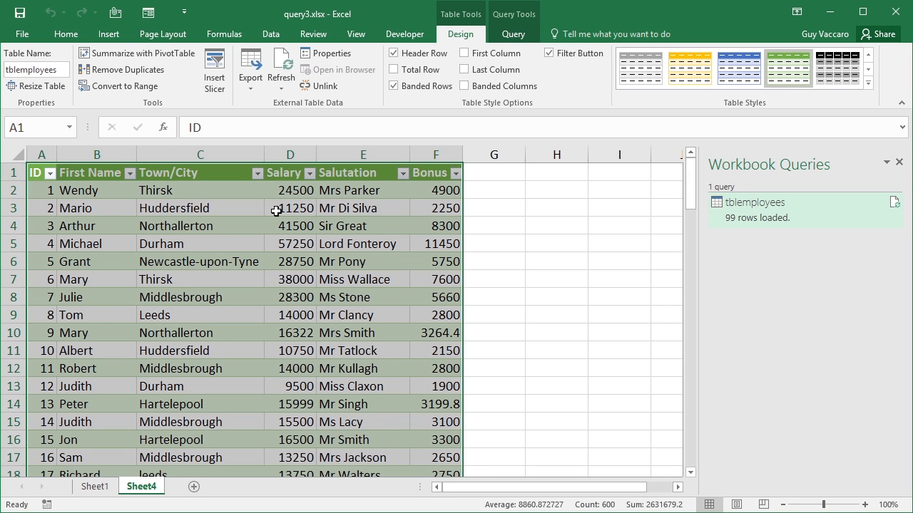
Connect to employees.accdb again from the recent sources and open tblemployees as a second query for editing.
left_click(271, 33)
left_click(103, 86)
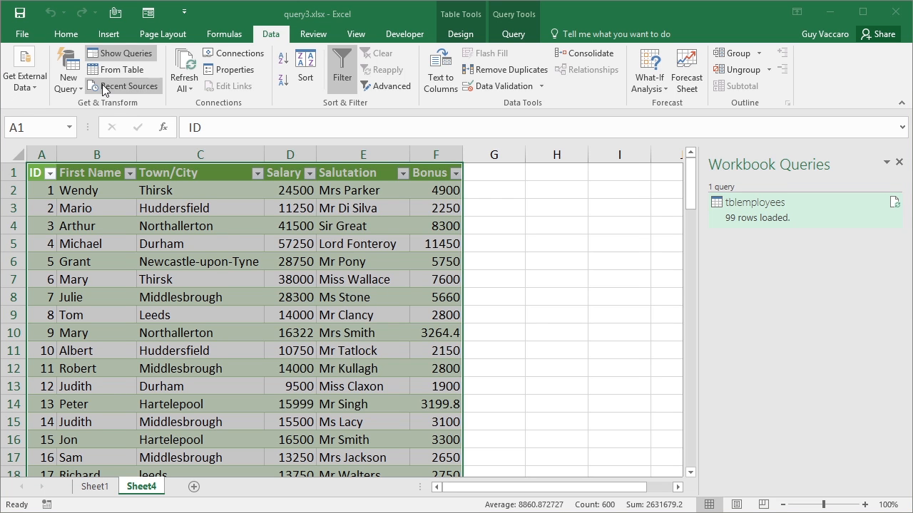
double_click(360, 171)
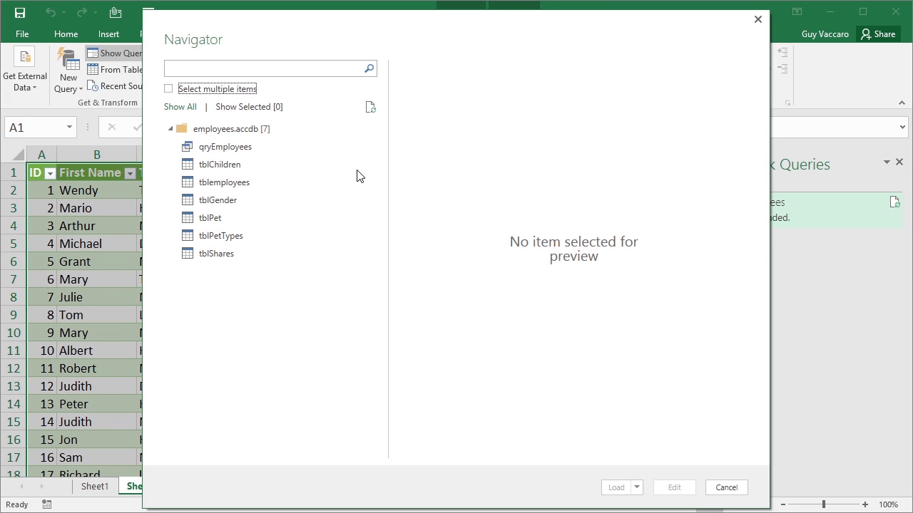
left_click(249, 183)
left_click(674, 487)
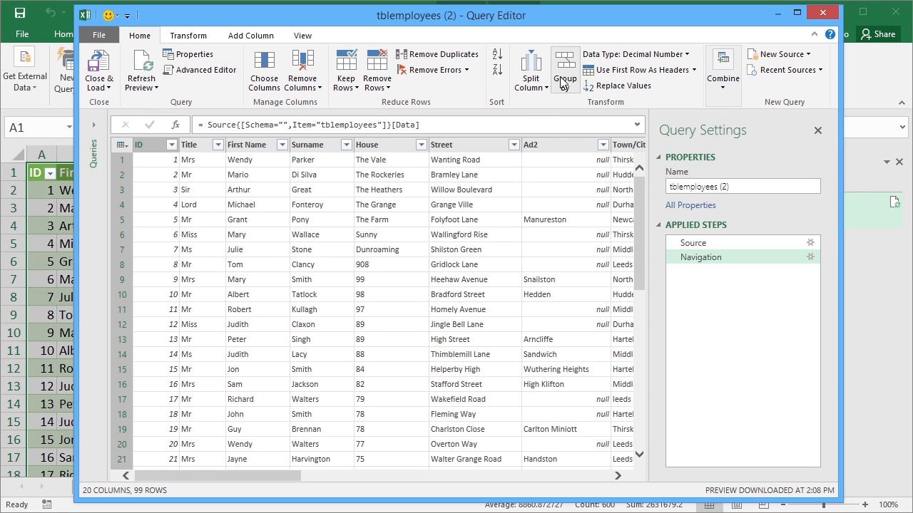
Open the Group By settings for the second employees query and choose Town/City as the grouping column.
left_click(187, 35)
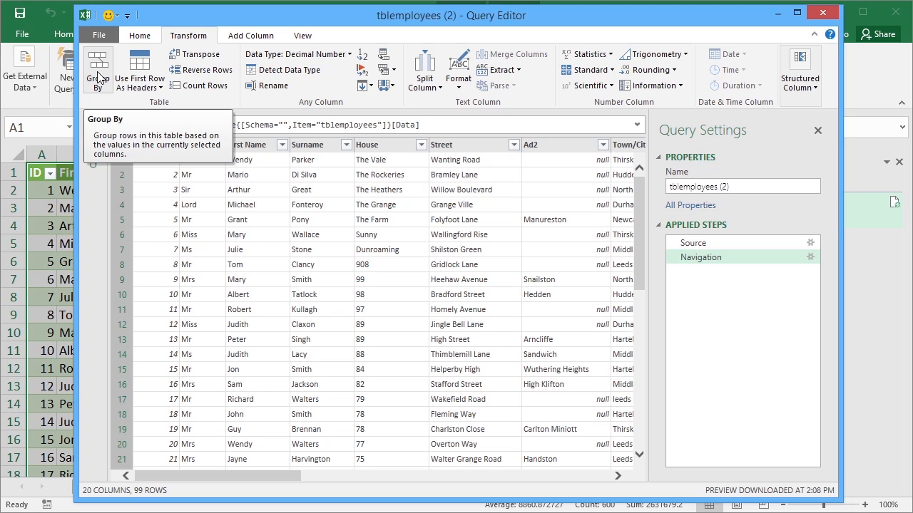
left_click(97, 77)
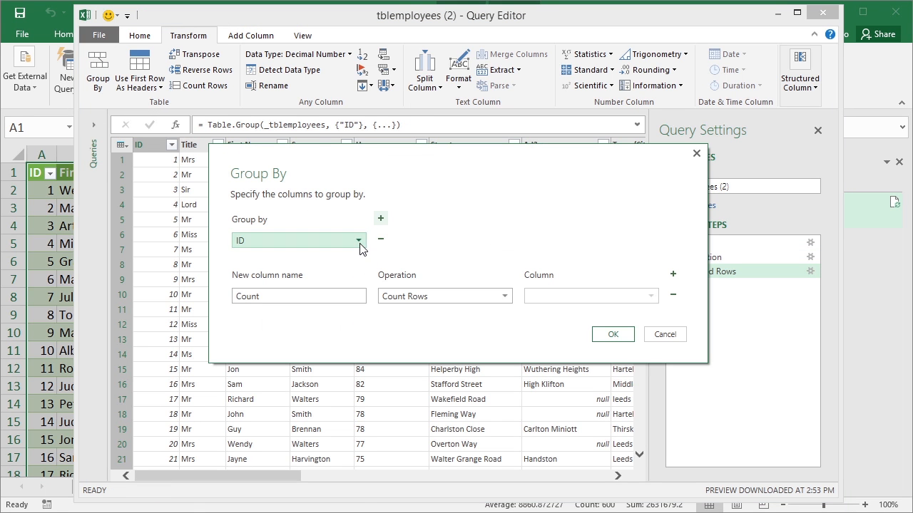
left_click(358, 241)
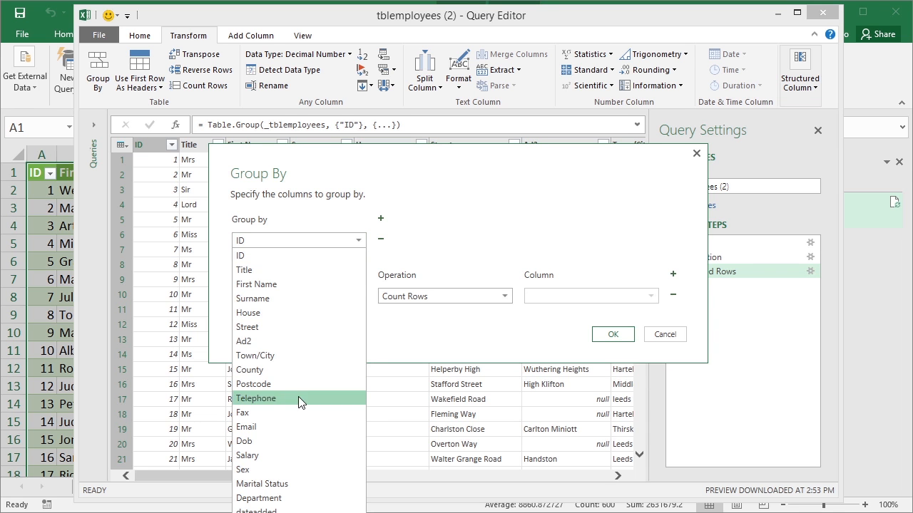
left_click(278, 355)
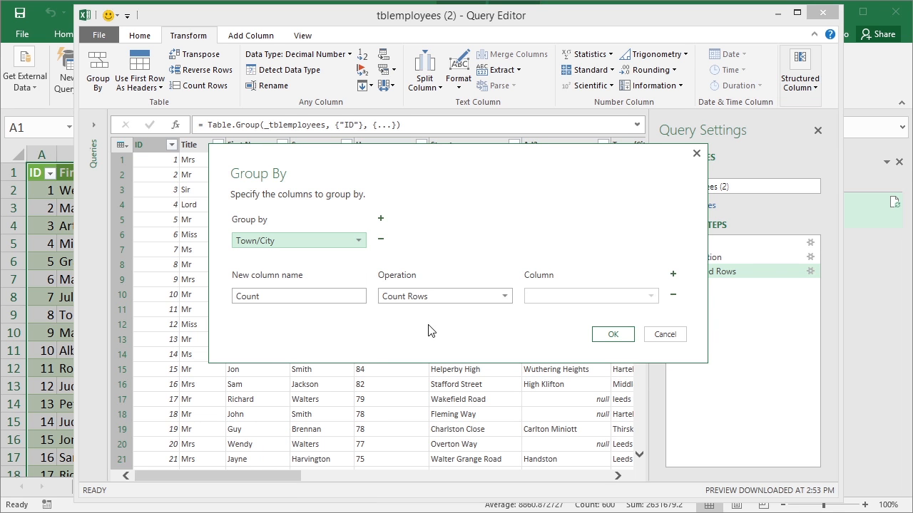
Define the aggregated column as SalaryTotal with the Sum of Salary, and apply the grouping.
left_click(468, 304)
left_click(468, 314)
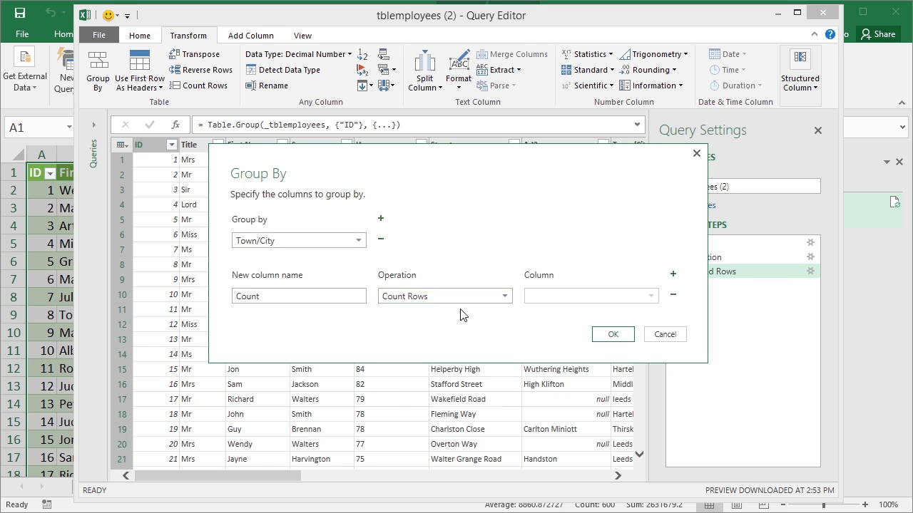
left_click(646, 300)
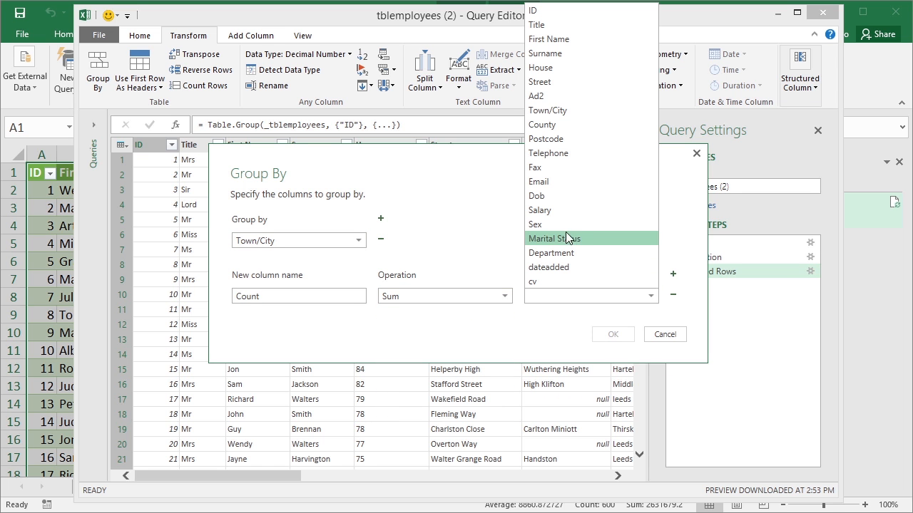
left_click(559, 211)
left_click_drag(312, 295, 186, 280)
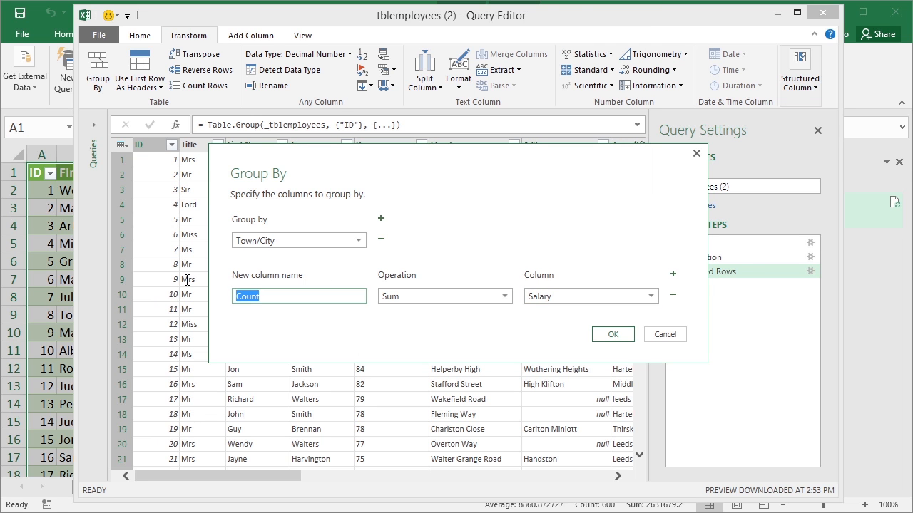
type("Salary")
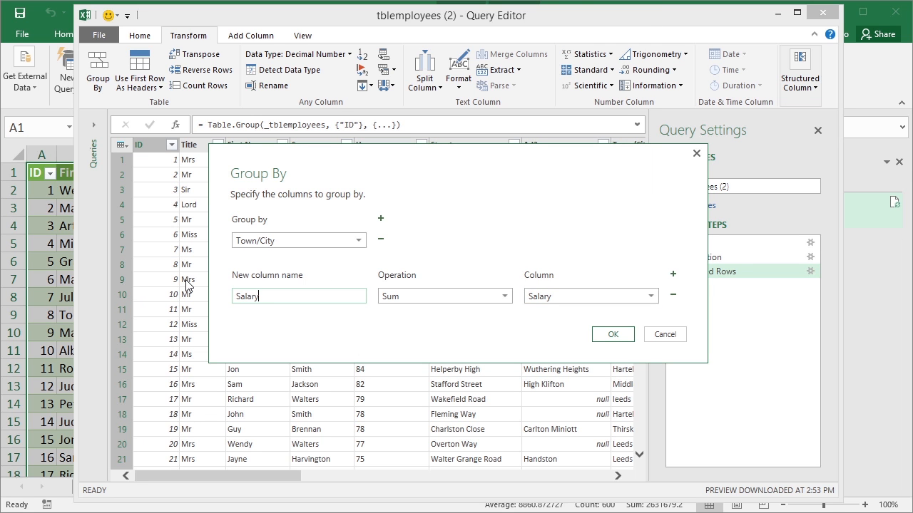
type("Total")
left_click(616, 335)
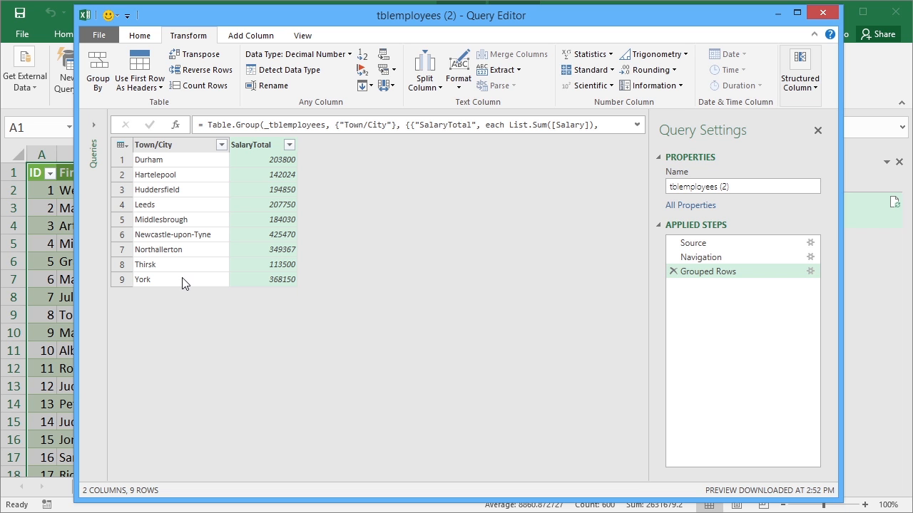
Close the Query Editor and load the grouped salary results into a new worksheet.
left_click(140, 36)
left_click(99, 83)
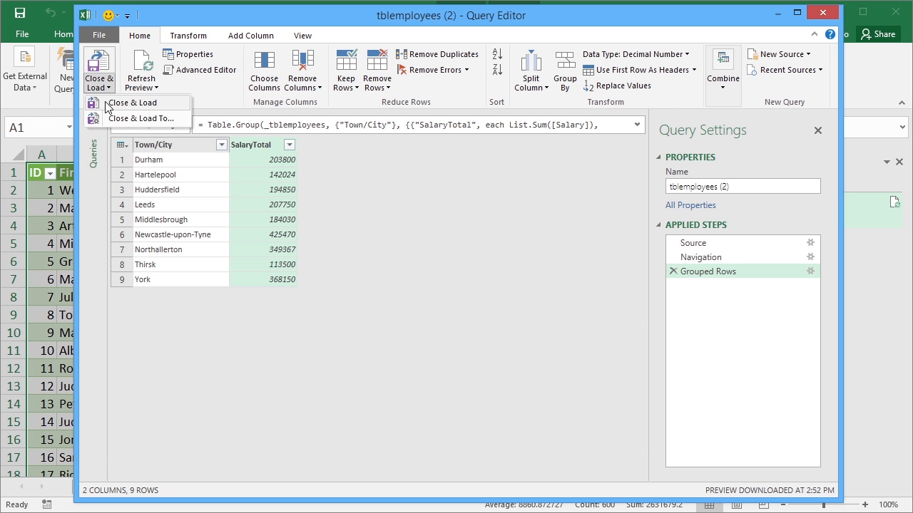
left_click(107, 105)
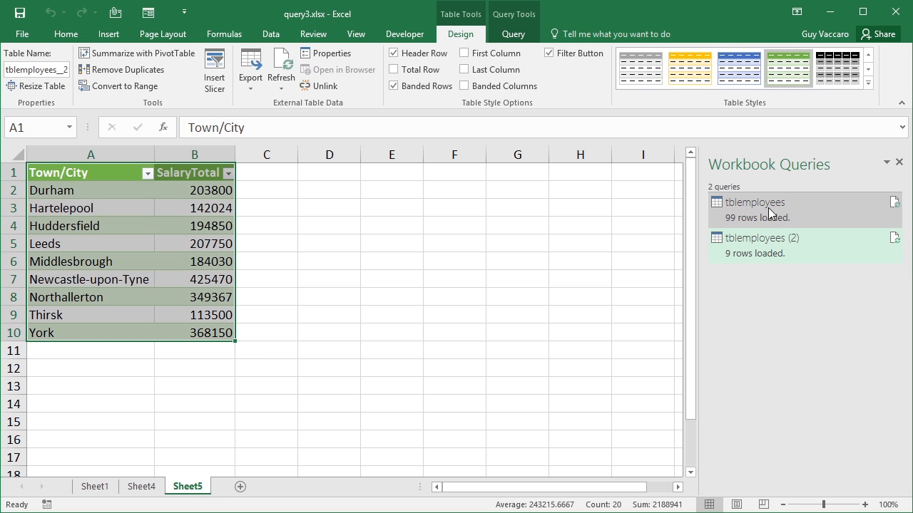
Preview both workbook queries and compare their loaded results on Sheet4 and Sheet5.
mouse_move(770, 214)
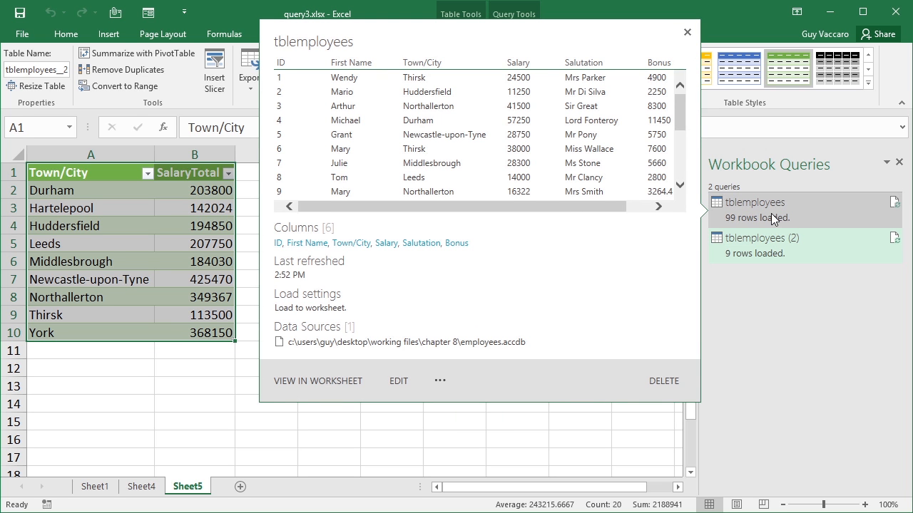
mouse_move(776, 249)
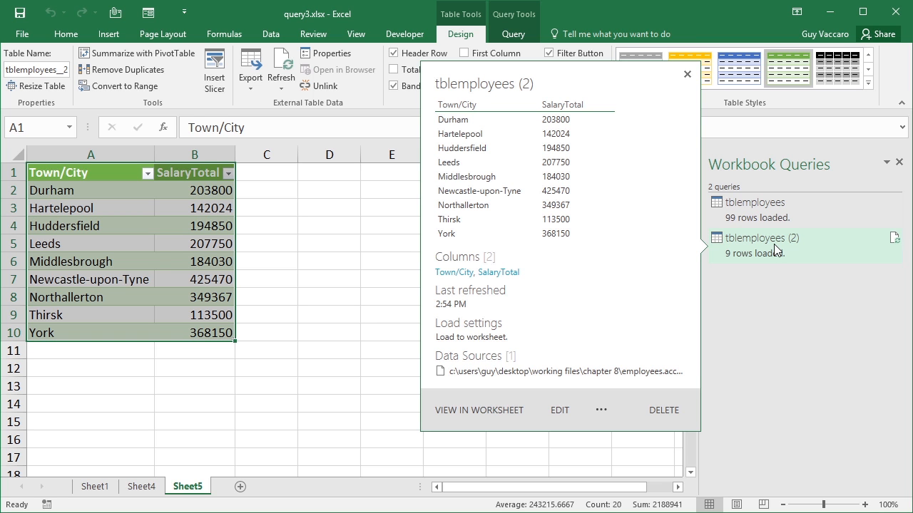
left_click(147, 491)
left_click(184, 491)
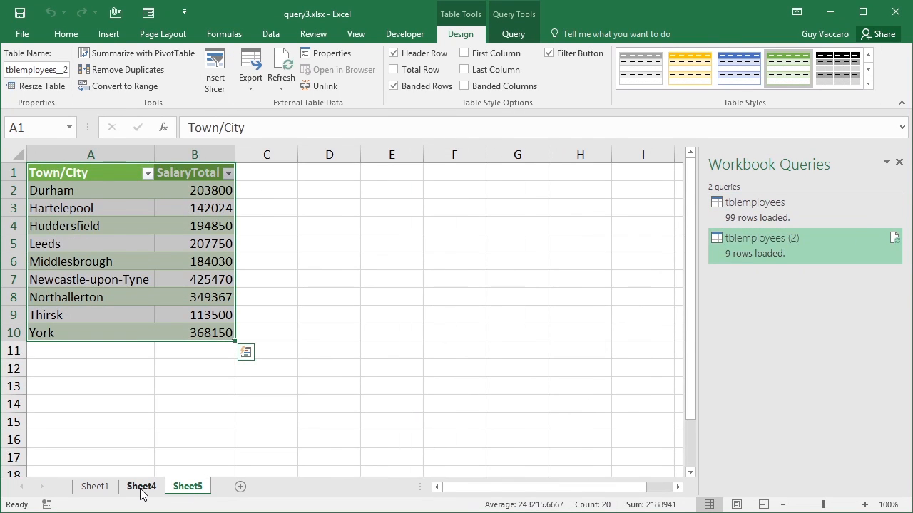
left_click(141, 492)
left_click(178, 492)
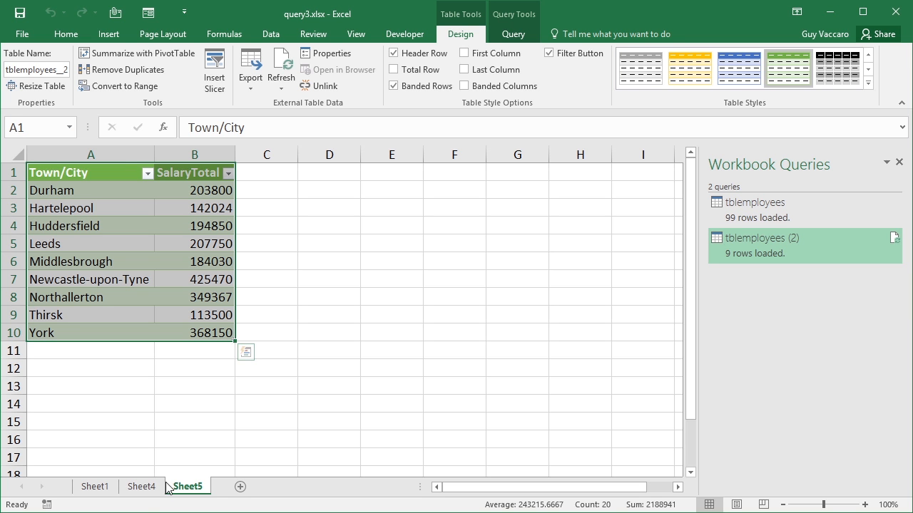
left_click(146, 488)
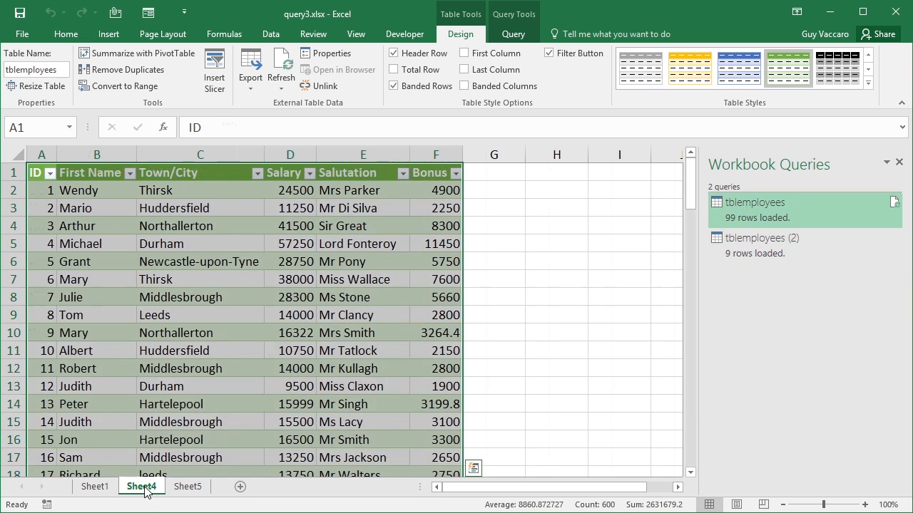
left_click(178, 489)
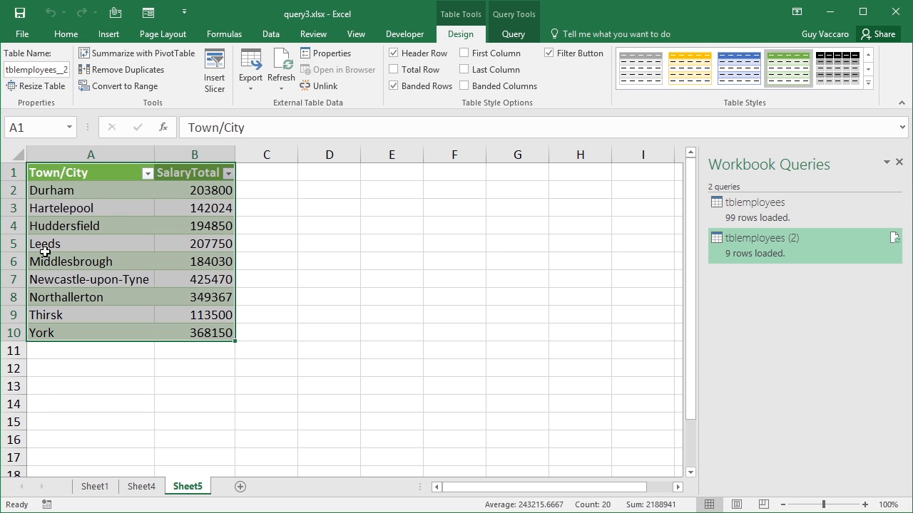
Create a column chart of SalaryTotal by Town/City on its own chart sheet, and return to Sheet5.
left_click(103, 227)
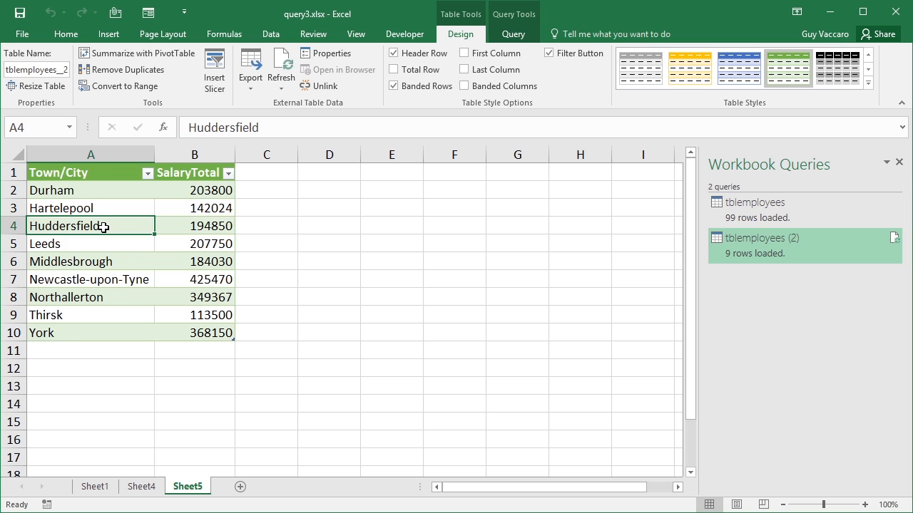
key("F11")
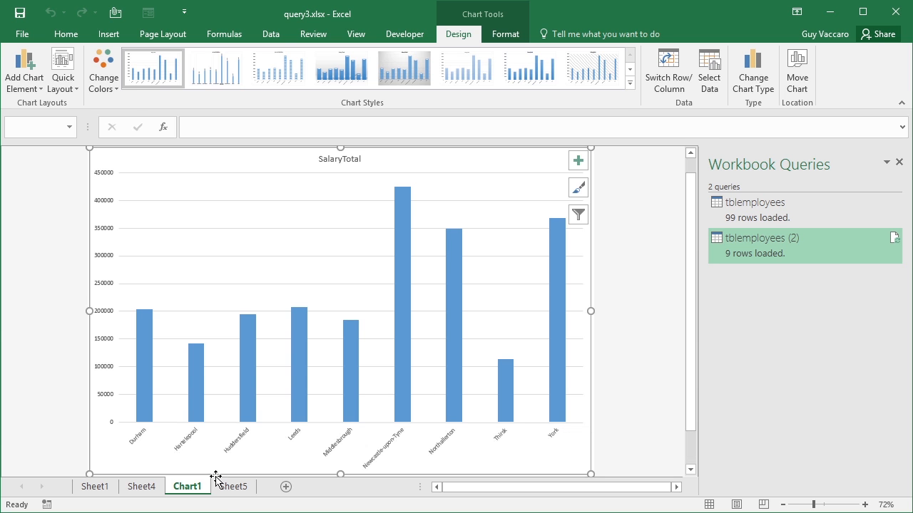
left_click(235, 488)
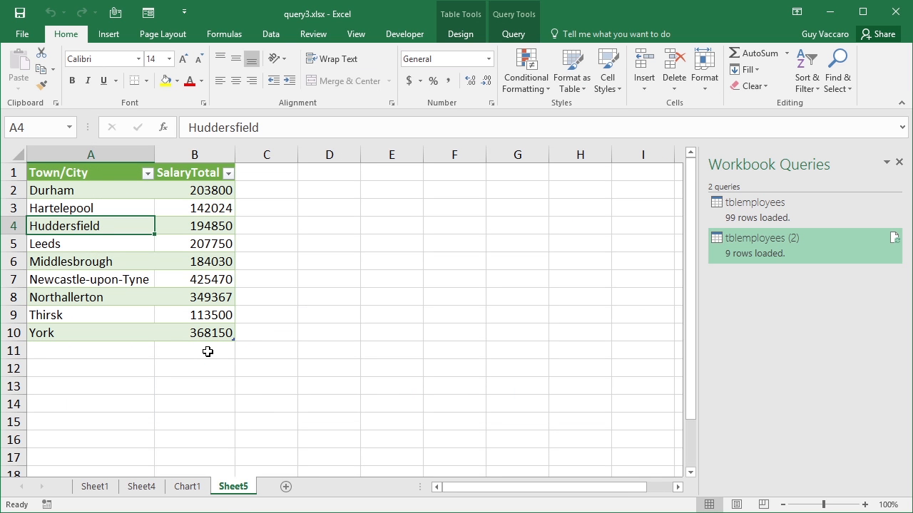